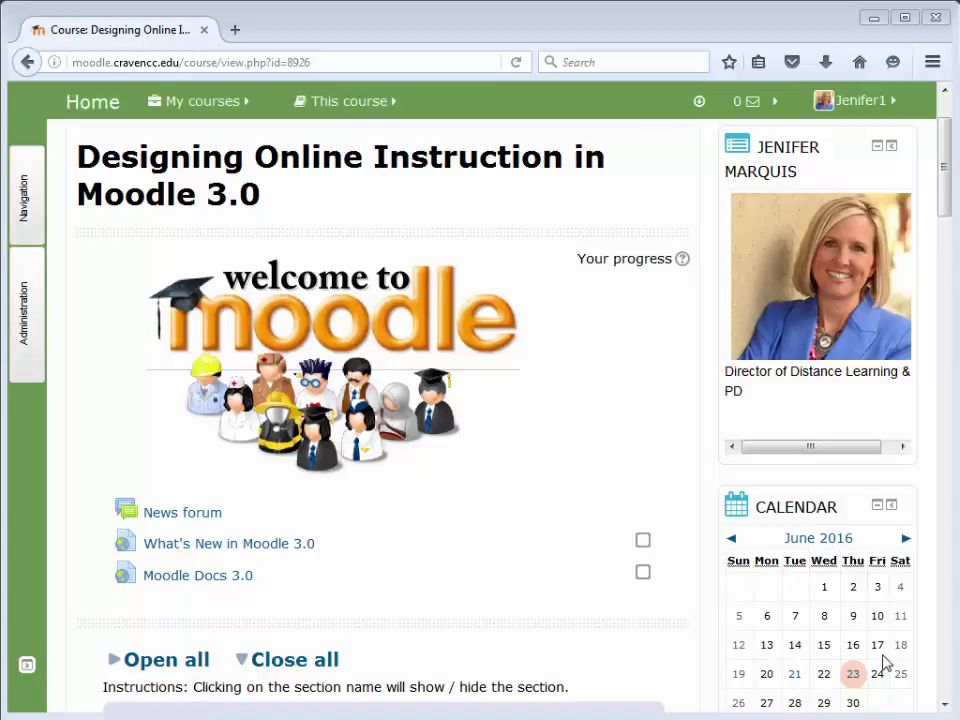
# Step: Turn editing on for the Designing Online Instruction in Moodle 3.0 course and scroll to Section 5
pyautogui.scroll(-1, 890, 661)
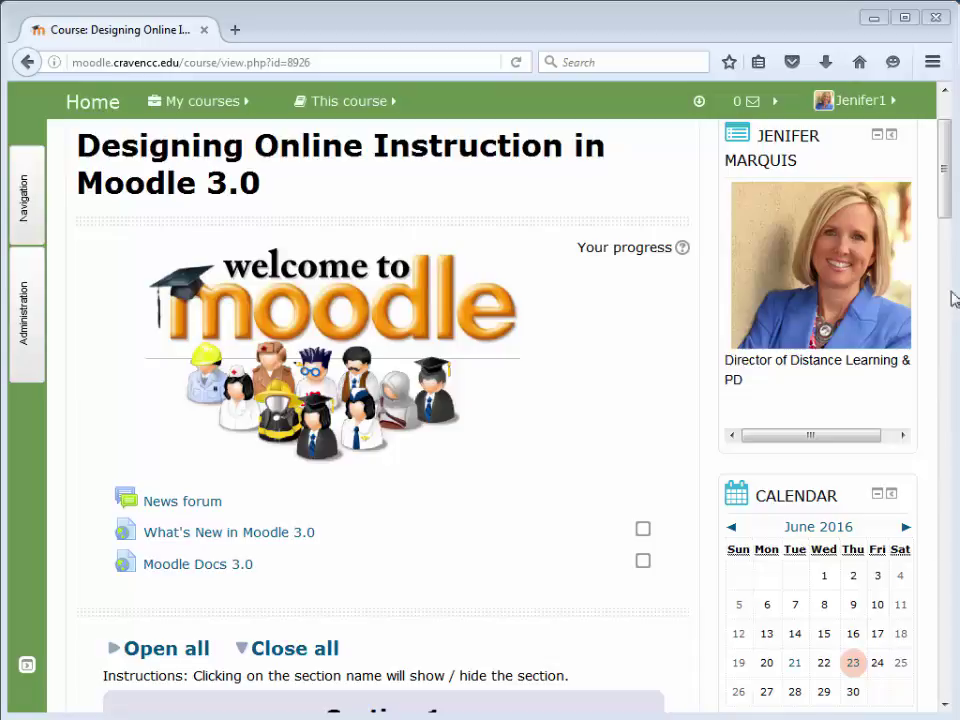
pyautogui.moveTo(949, 208); pyautogui.dragTo(907, 193)
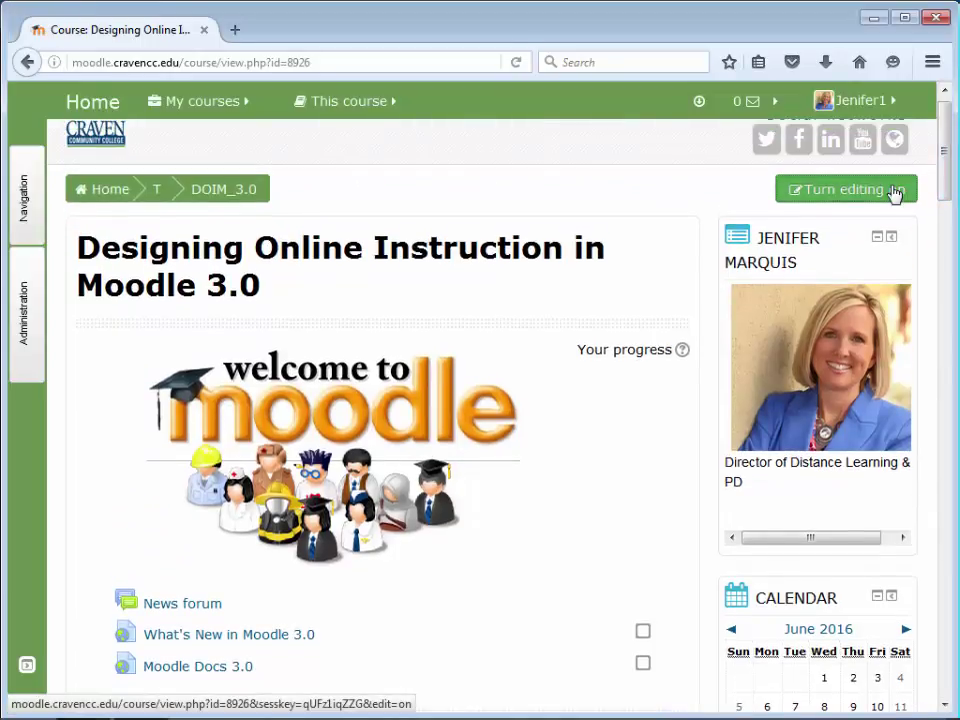
pyautogui.click(898, 190)
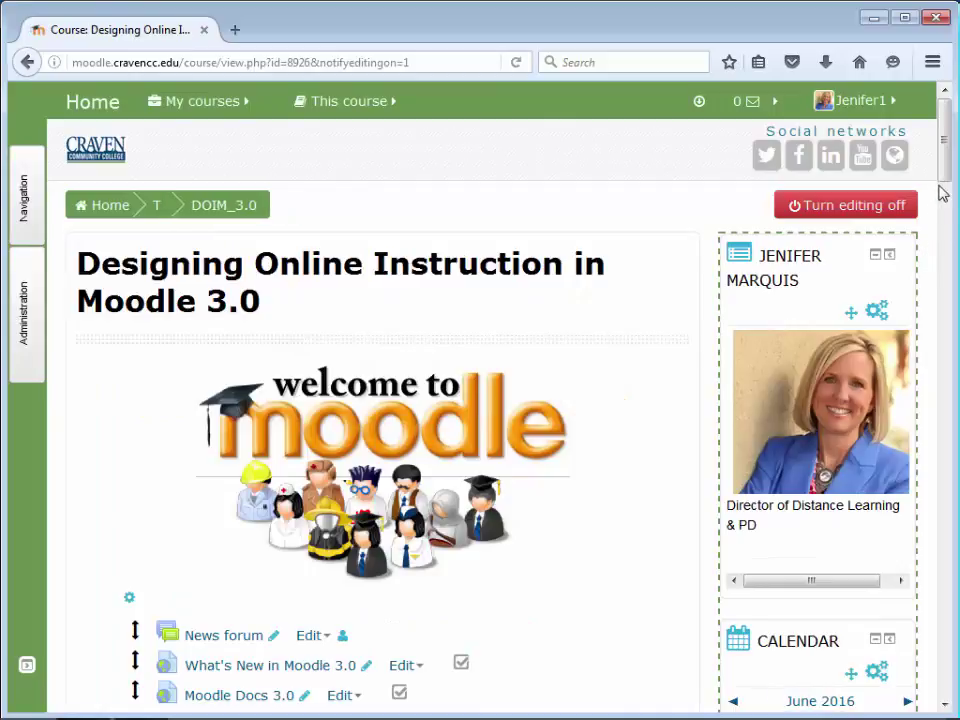
pyautogui.moveTo(943, 180); pyautogui.dragTo(940, 456)
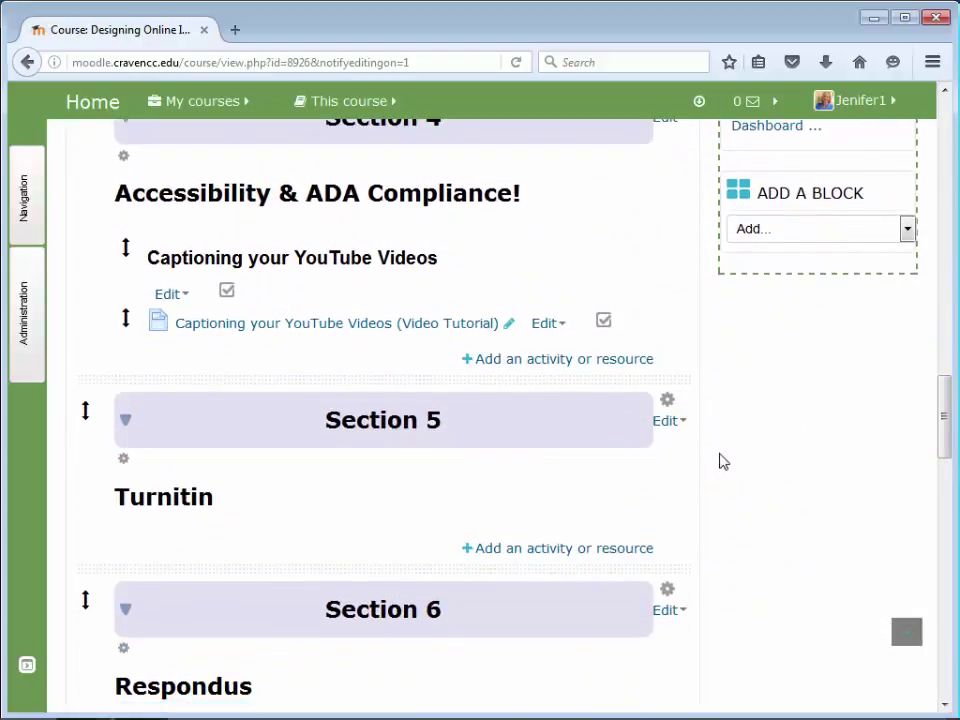
# Step: Add a Turnitin Assignment activity to Section 5 from the activity chooser
pyautogui.click(566, 550)
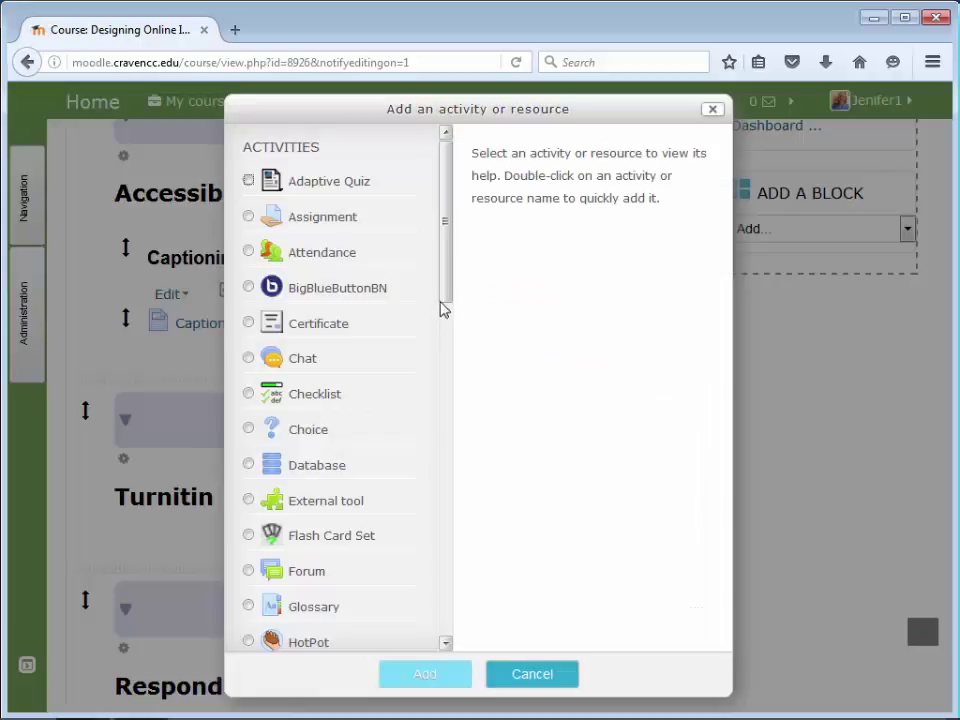
pyautogui.moveTo(444, 294); pyautogui.dragTo(439, 476)
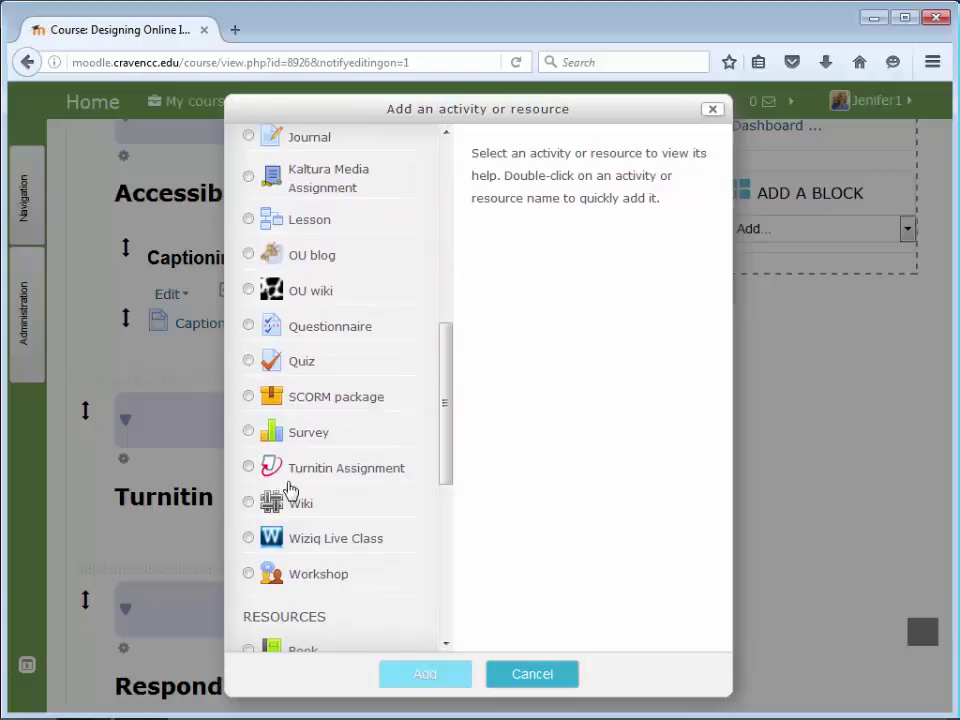
pyautogui.click(249, 467)
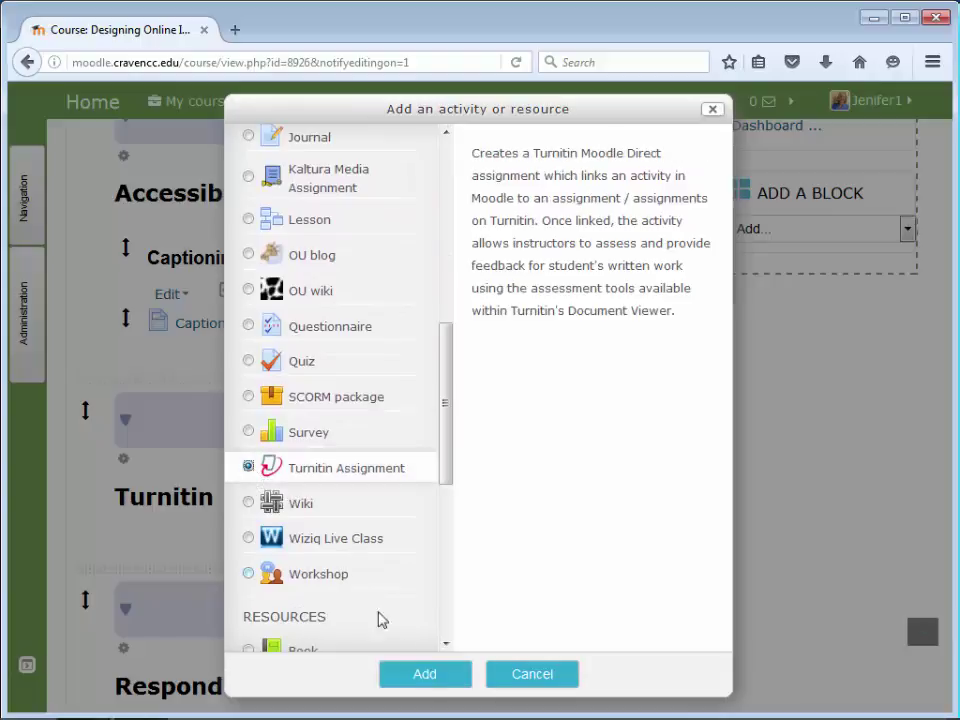
pyautogui.click(427, 679)
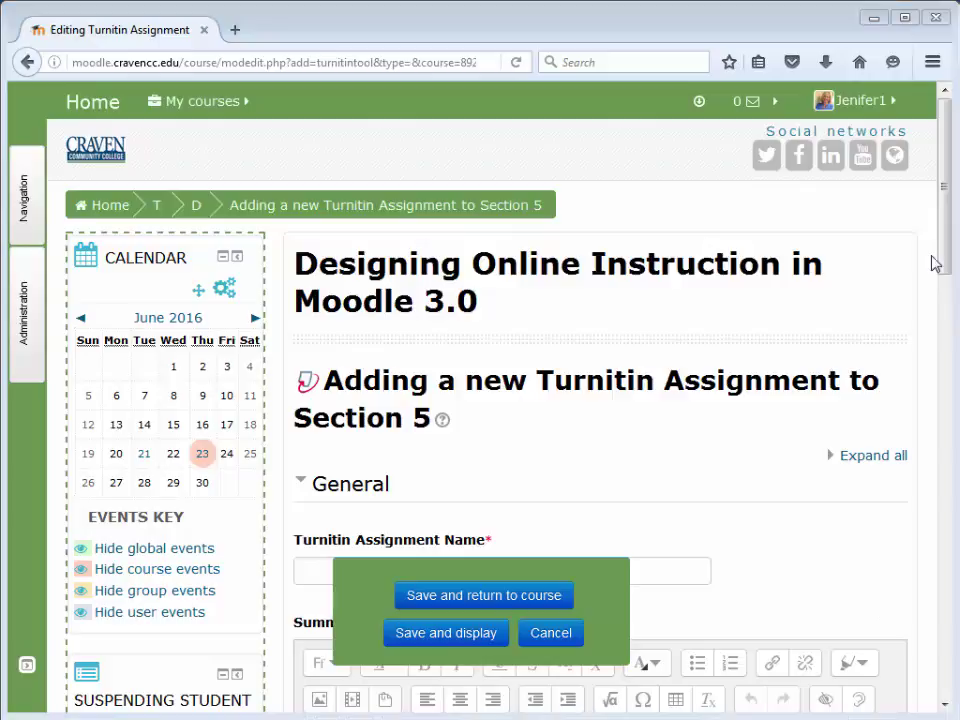
# Step: Enter 'Turn It In 1' as the Turnitin Assignment Name
pyautogui.moveTo(943, 261); pyautogui.dragTo(943, 303)
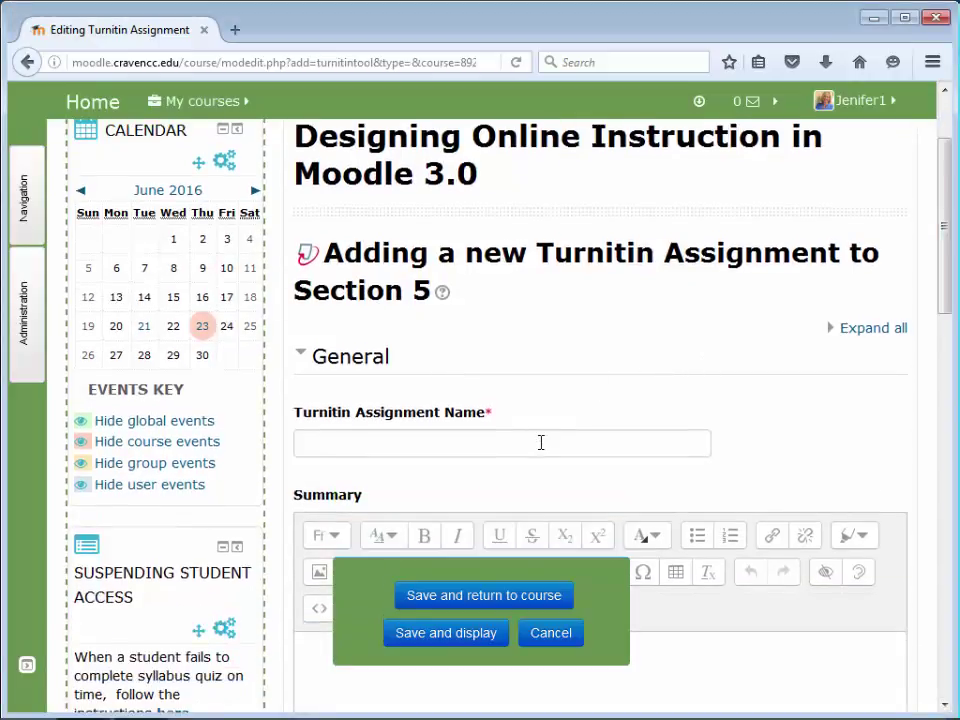
pyautogui.click(540, 442)
pyautogui.write('Turn It in')
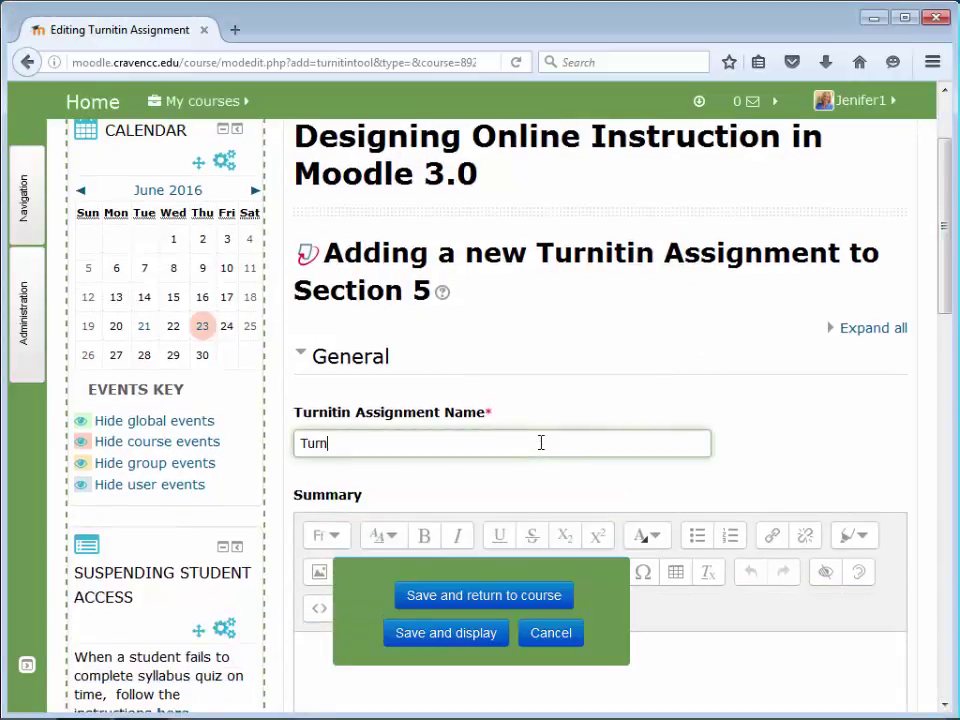
pyautogui.press('BackSpace')
pyautogui.press('BackSpace')
pyautogui.write('In 1')
pyautogui.scroll(-4, 476, 499)
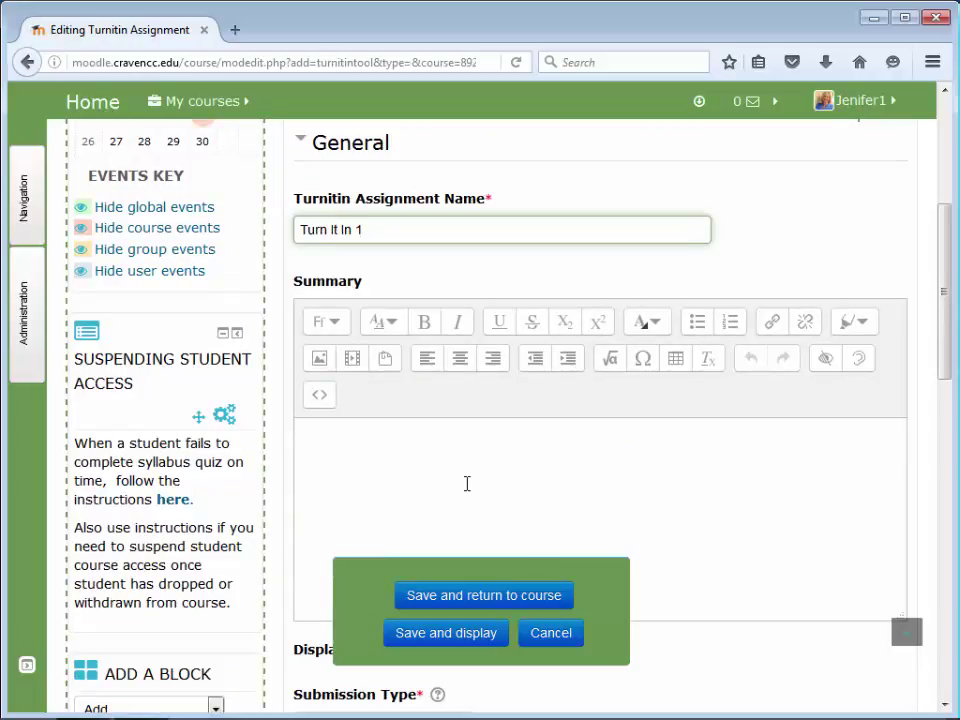
# Step: Set Submission Type to File Upload and Student Originality Reports to Yes
pyautogui.scroll(-2, 466, 483)
pyautogui.scroll(-4, 466, 483)
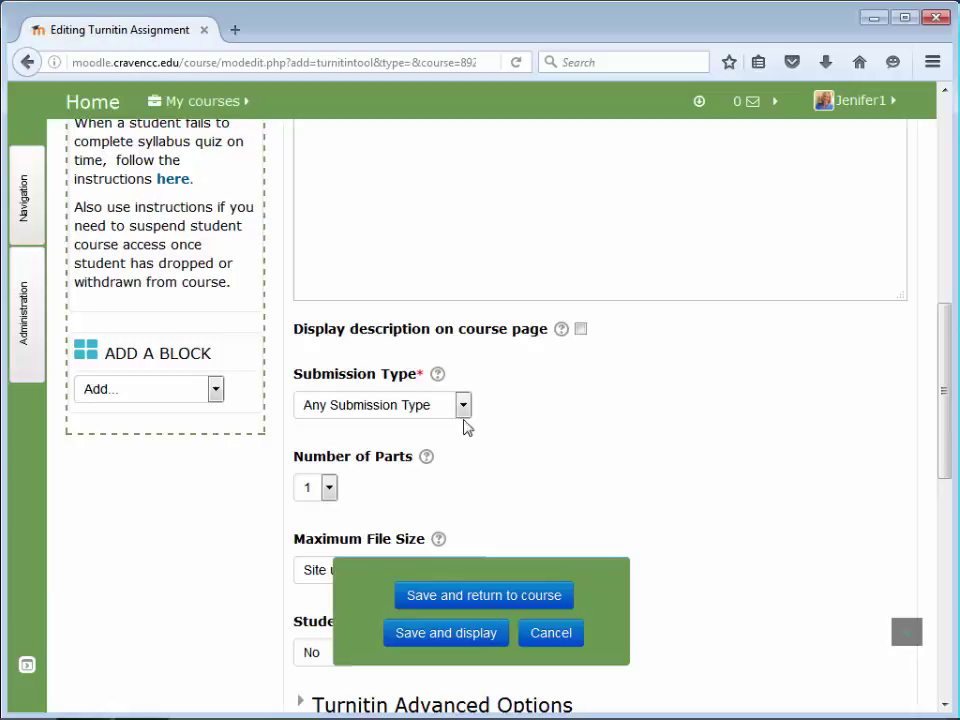
pyautogui.click(462, 404)
pyautogui.click(439, 430)
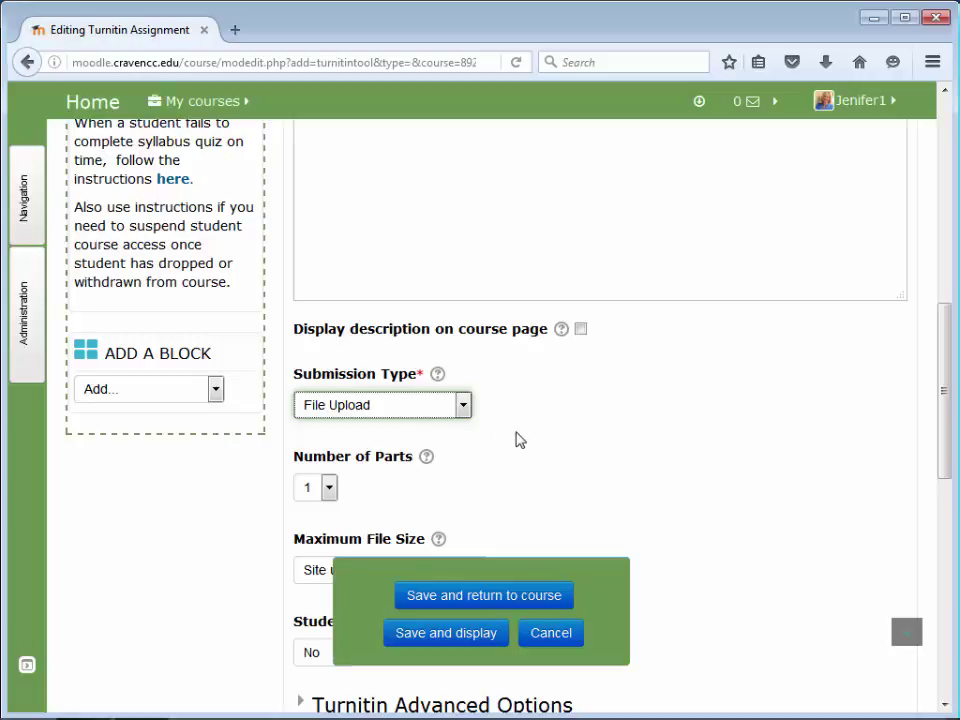
pyautogui.scroll(-2, 518, 440)
pyautogui.scroll(-4, 518, 440)
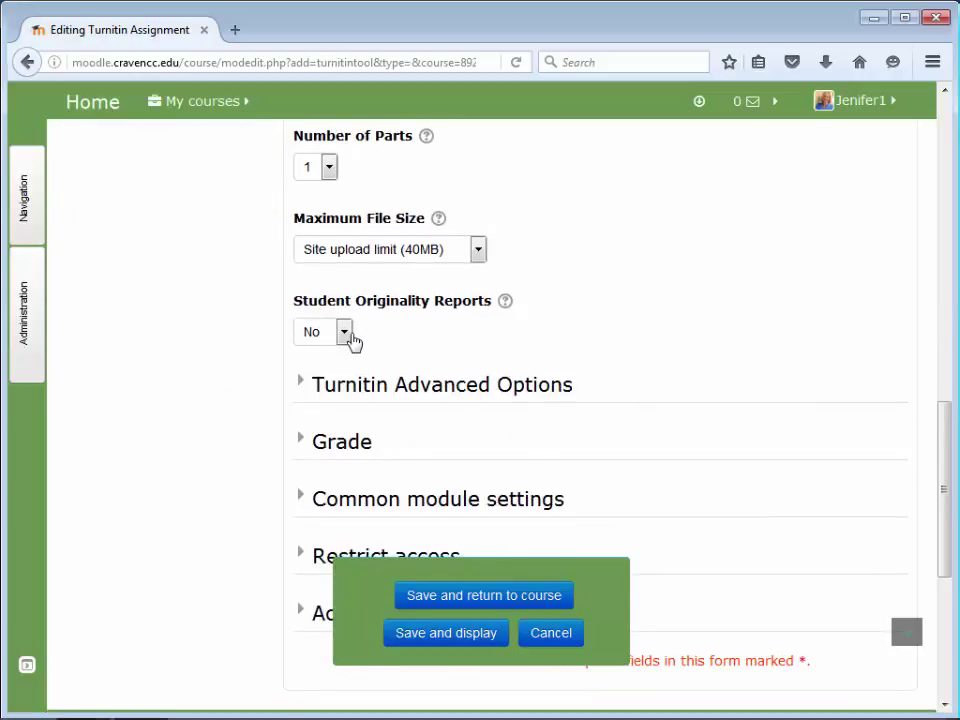
pyautogui.click(345, 333)
pyautogui.click(338, 370)
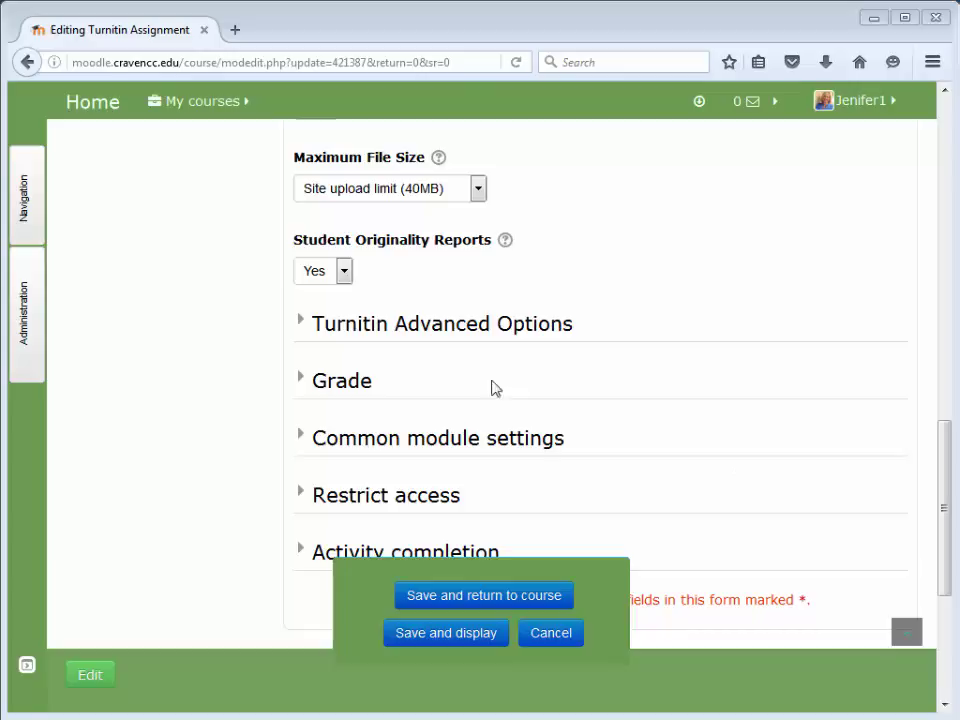
# Step: Expand Turnitin Advanced Options, keeping Report Generation Speed at 'Generate reports immediately, first report is final'
pyautogui.click(302, 327)
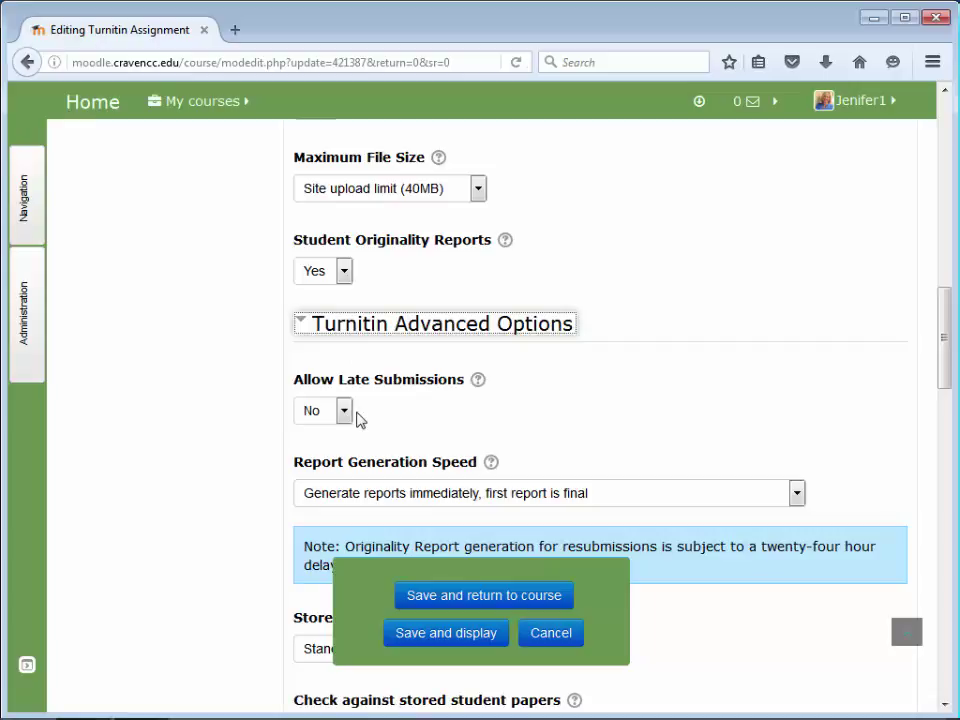
pyautogui.scroll(-2, 360, 420)
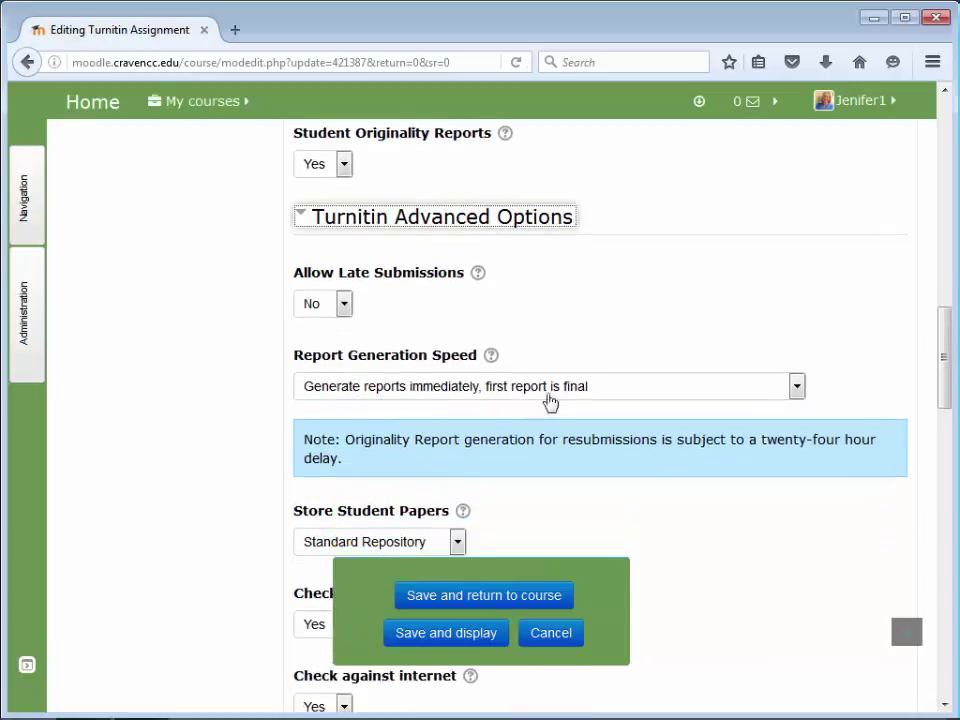
pyautogui.click(672, 387)
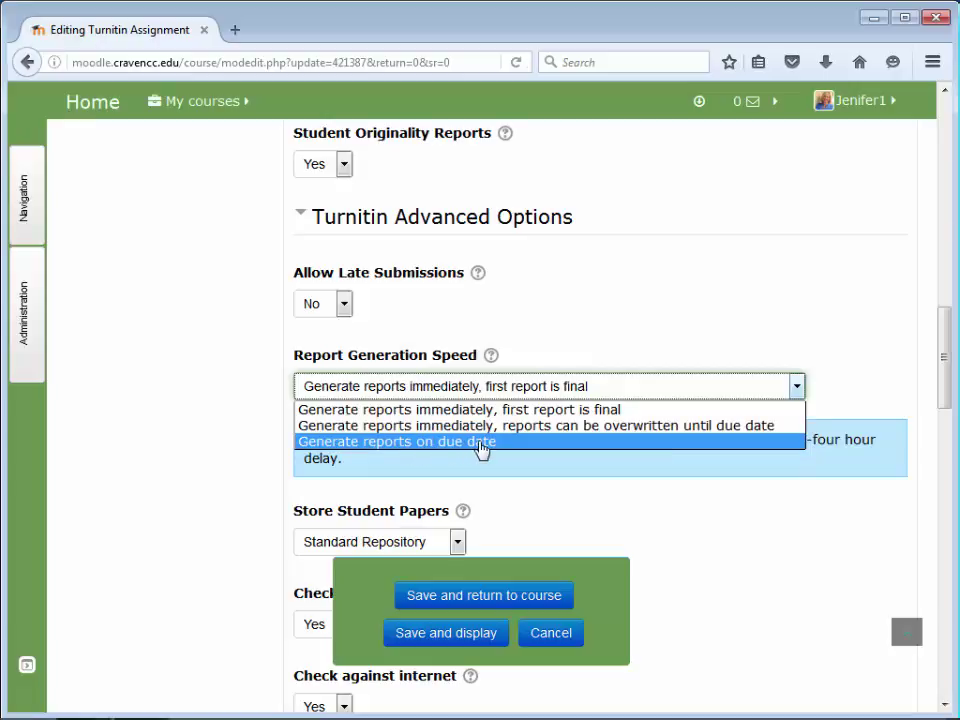
pyautogui.click(868, 343)
pyautogui.scroll(-2, 608, 458)
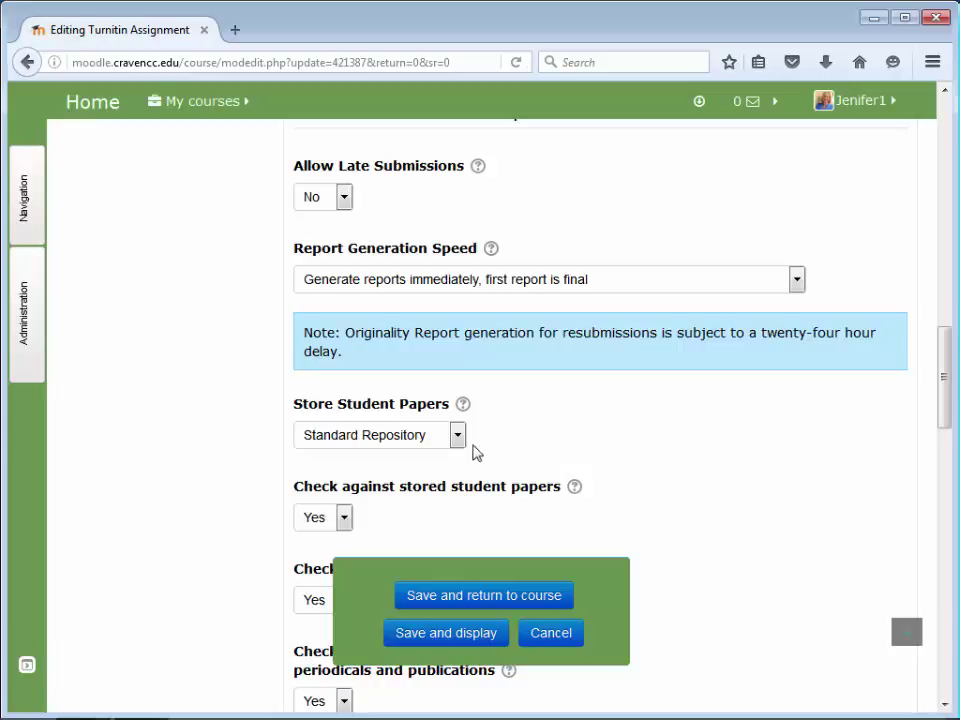
pyautogui.click(457, 438)
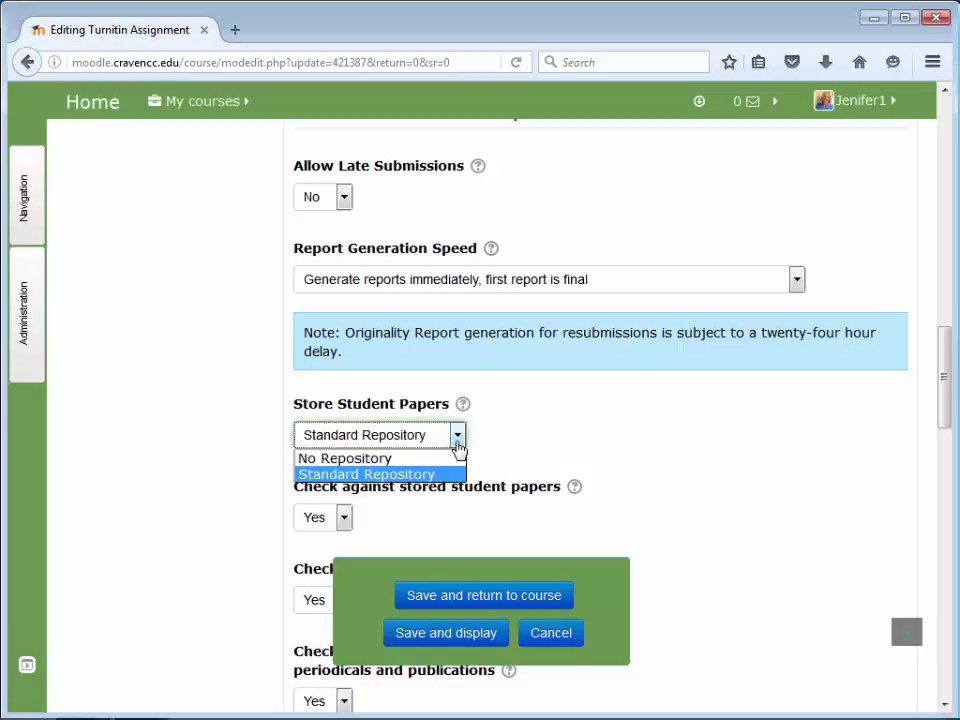
pyautogui.click(458, 440)
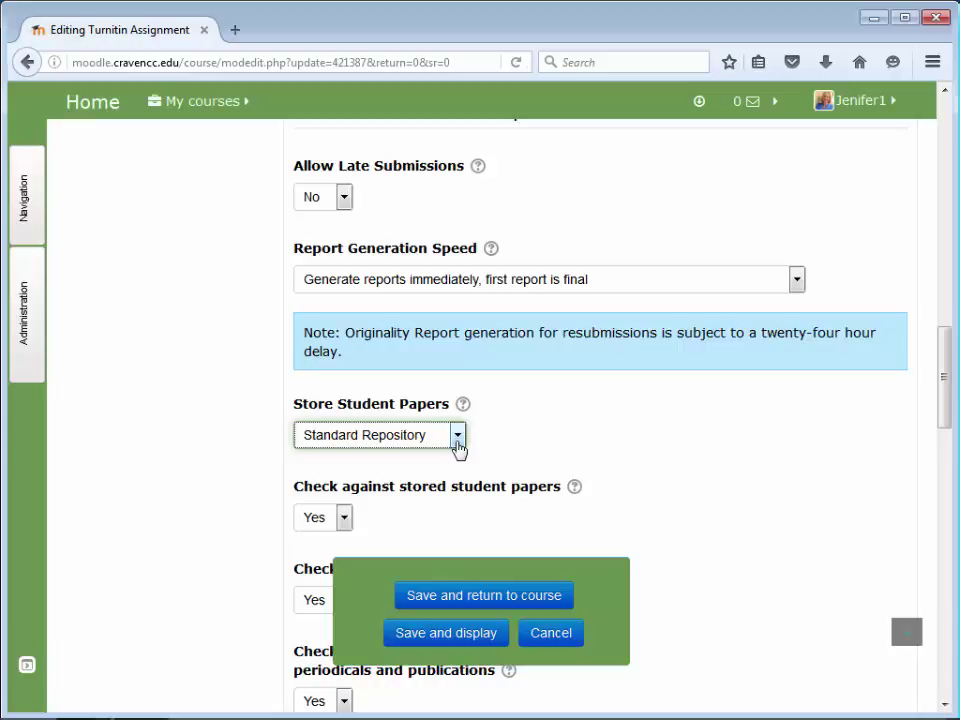
pyautogui.scroll(-2, 456, 450)
pyautogui.scroll(-2, 456, 448)
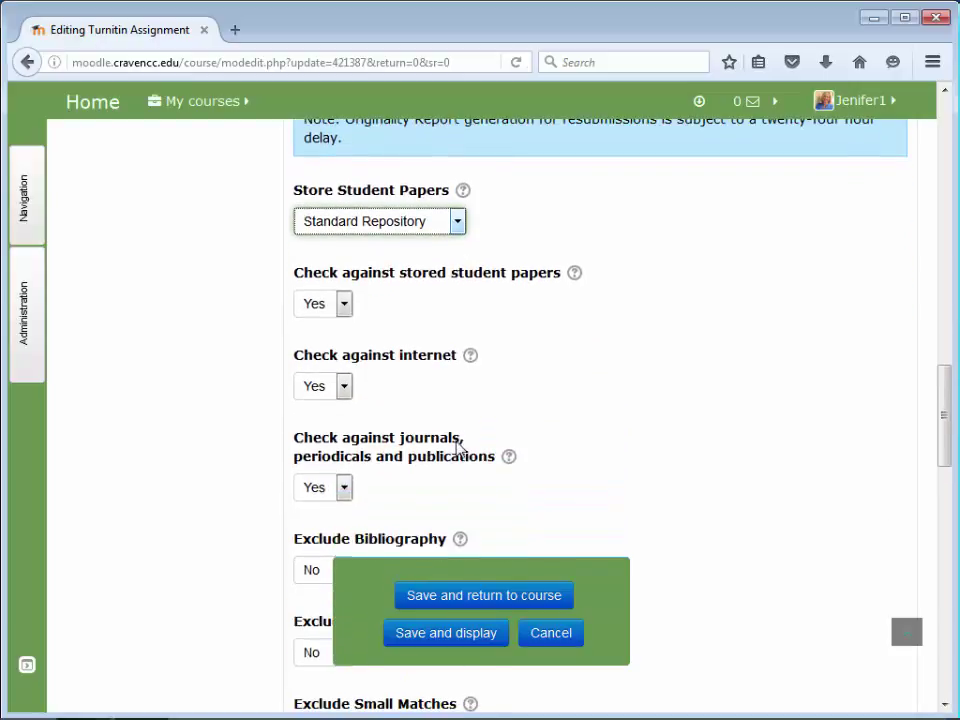
pyautogui.scroll(-2, 438, 465)
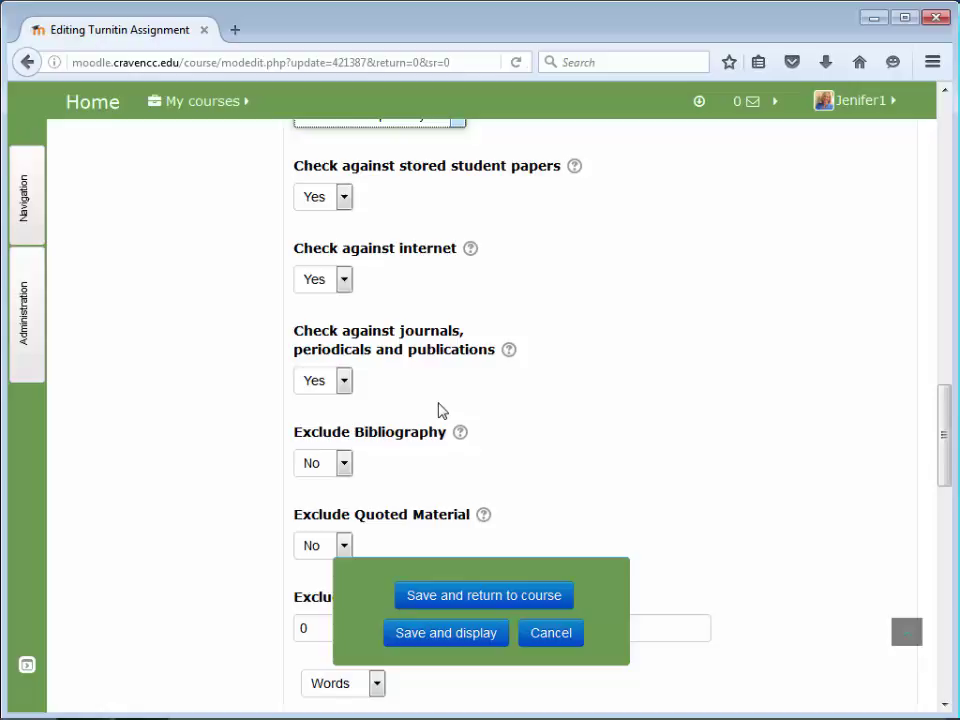
pyautogui.scroll(-4, 440, 410)
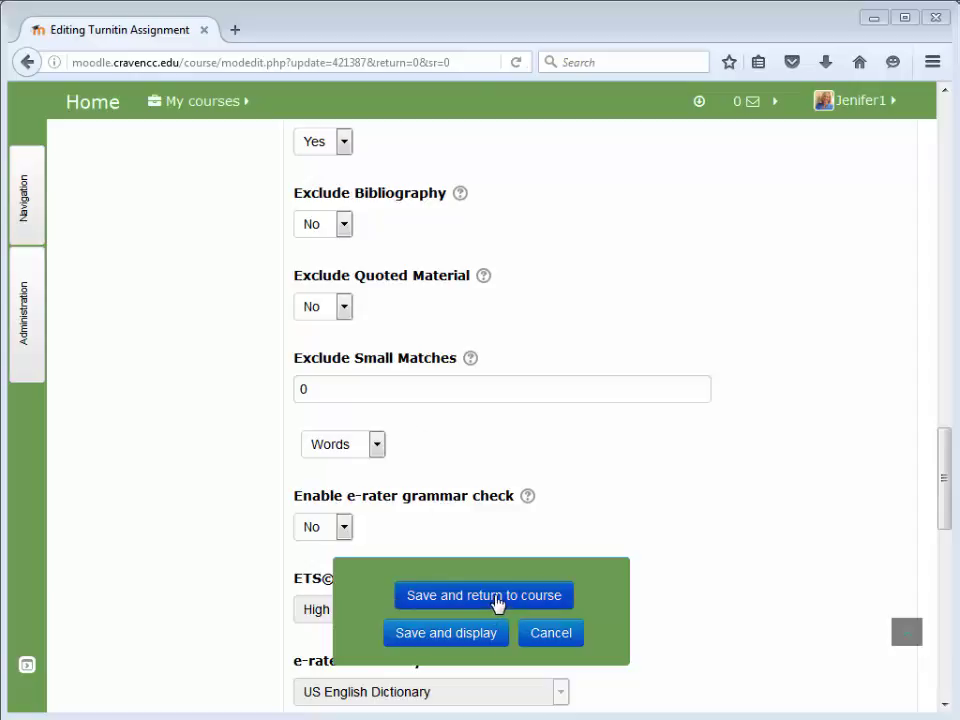
# Step: Save the Turn It In 1 assignment and return to the course page
pyautogui.click(495, 600)
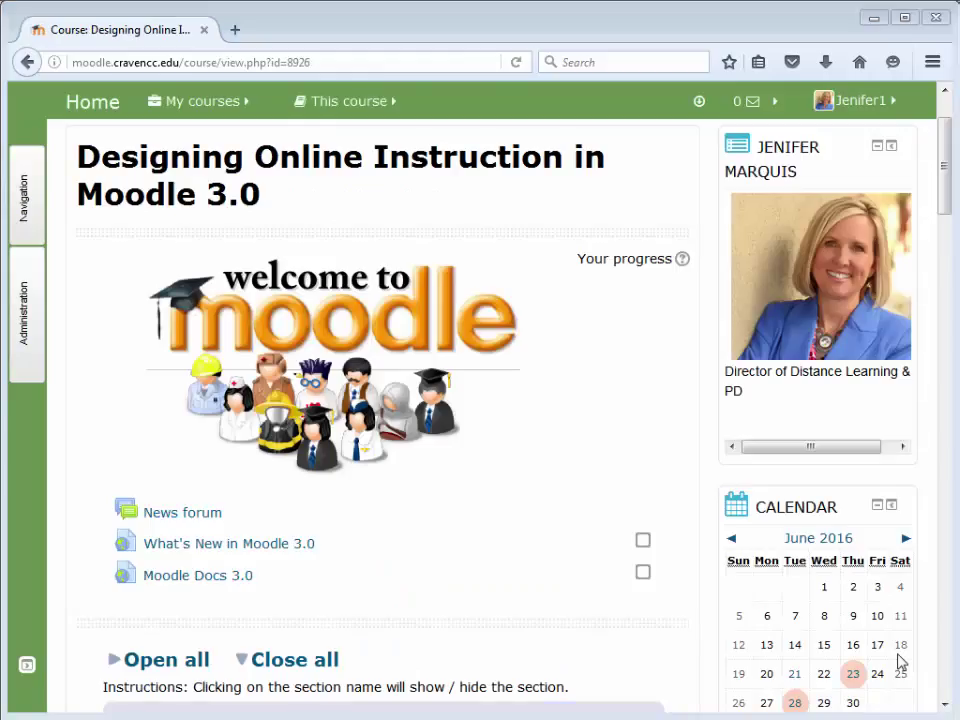